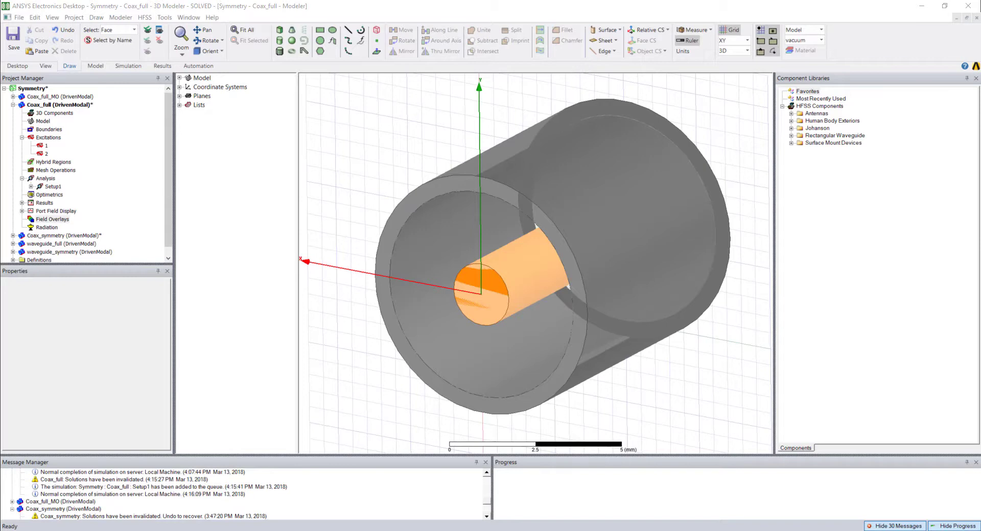
Plot Mag_E on the Coax_full front face with Setup1 : LastAdaptive at 5GHz, 0deg.
{"action": "left_click", "coordinate": [437, 312]}
{"action": "right_click", "coordinate": [436, 313]}
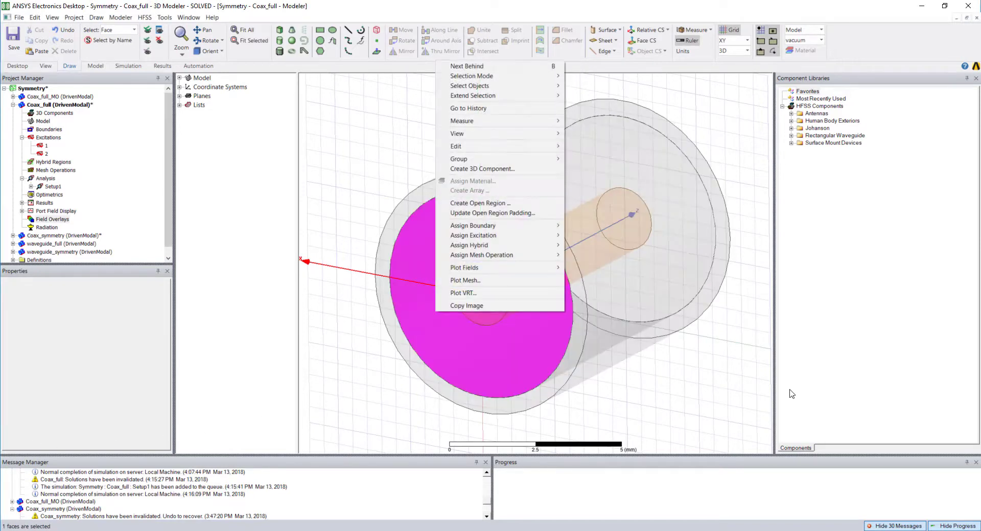
{"action": "mouse_move", "coordinate": [525, 271]}
{"action": "mouse_move", "coordinate": [635, 272]}
{"action": "left_click", "coordinate": [670, 267]}
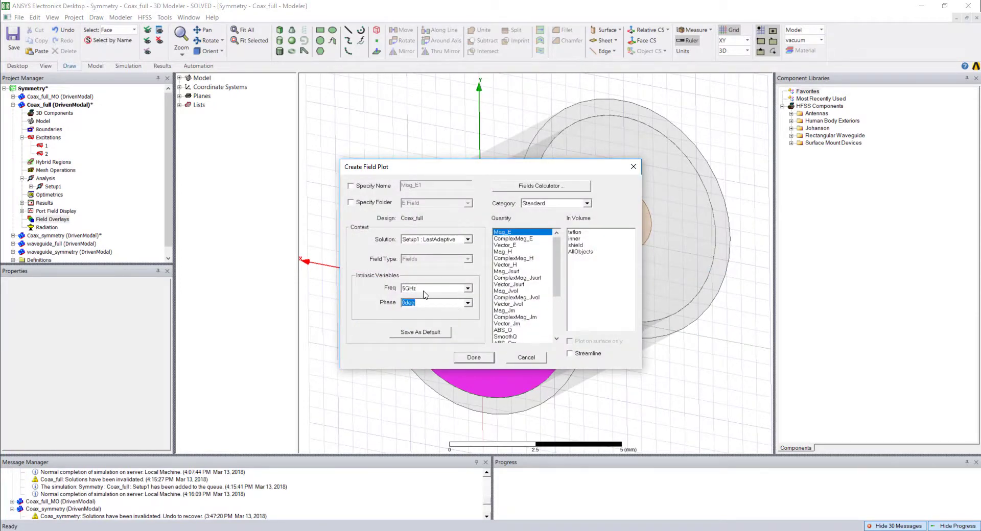
{"action": "left_click", "coordinate": [461, 357]}
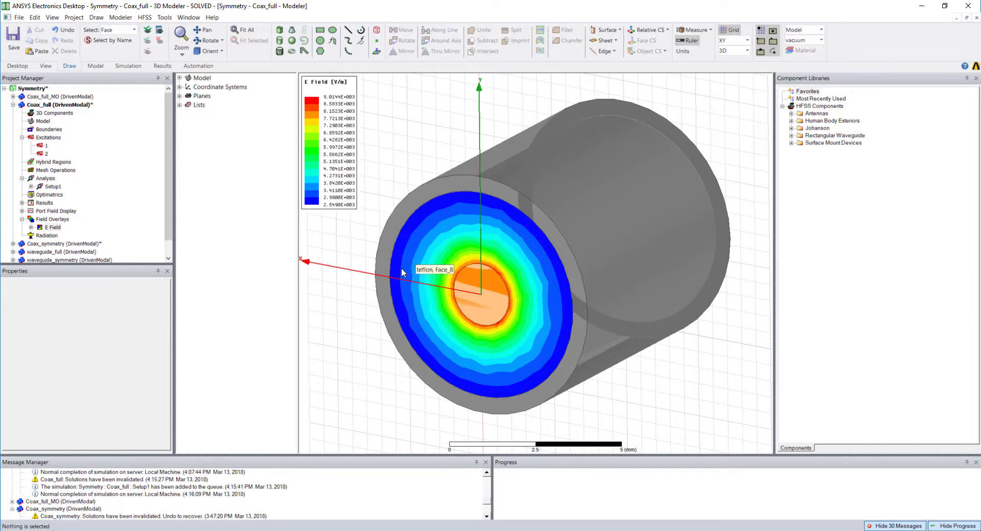
Zoom in and add marker m3 at the inner conductor edge, reading 8.357e+003.
{"action": "left_click_drag", "start_coordinate": [450, 270], "coordinate": [488, 263], "text": "shift"}
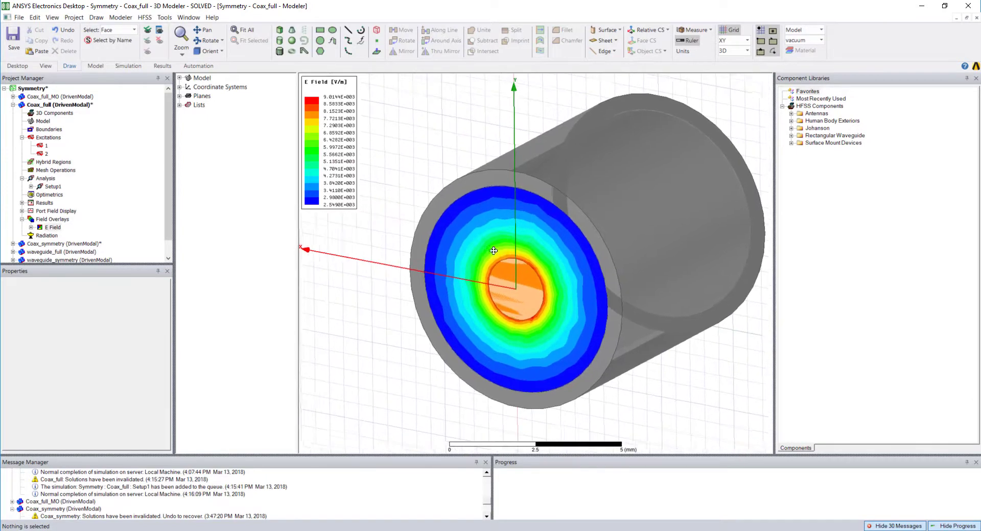
{"action": "scroll", "coordinate": [492, 226], "scroll_direction": "up", "scroll_amount": 5}
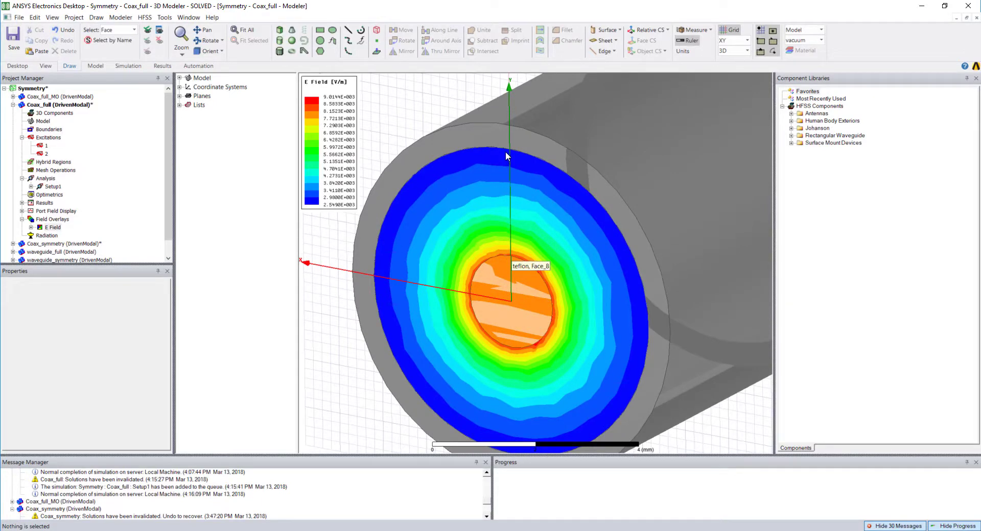
{"action": "right_click", "coordinate": [440, 227]}
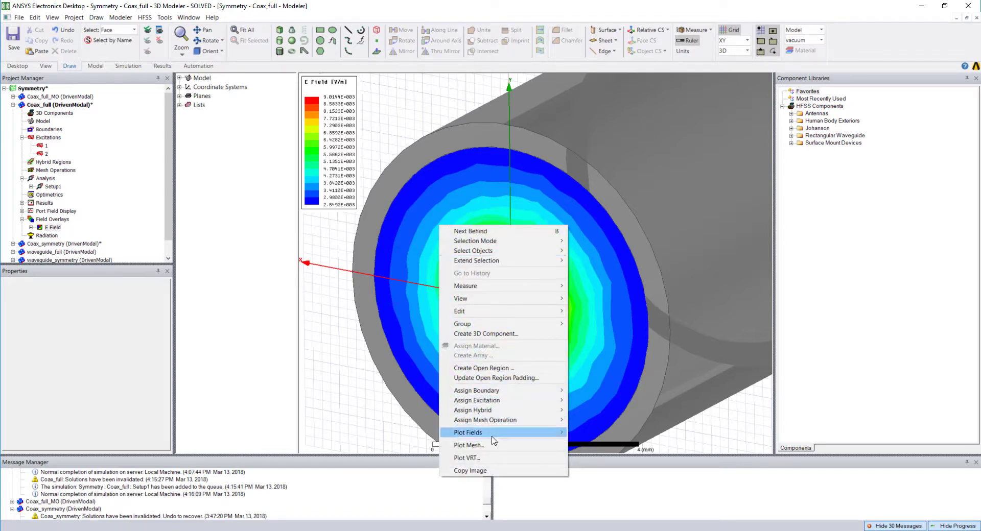
{"action": "mouse_move", "coordinate": [494, 439]}
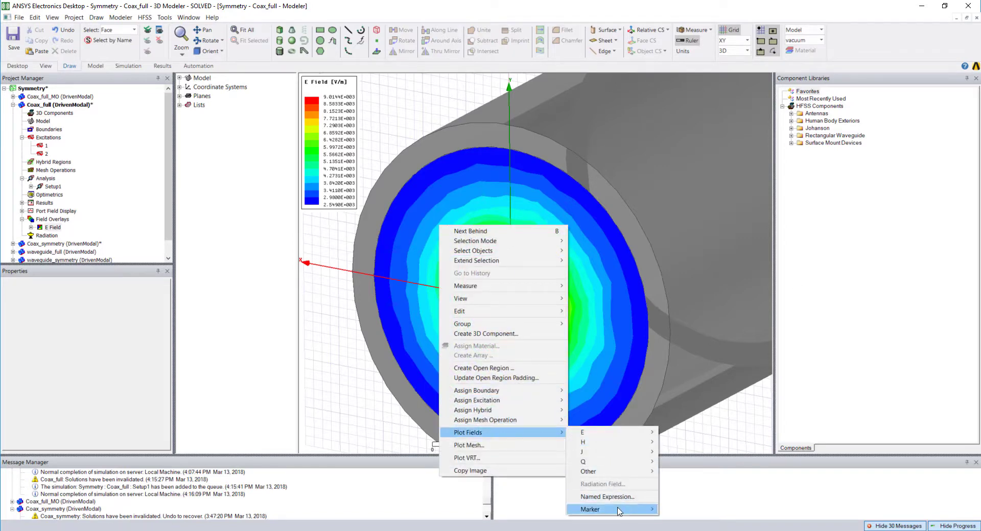
{"action": "mouse_move", "coordinate": [619, 512]}
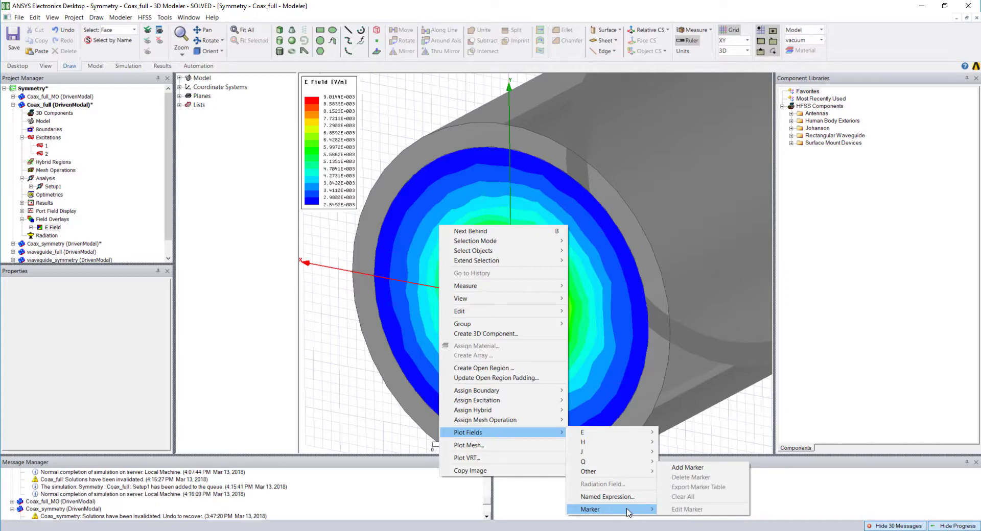
{"action": "left_click", "coordinate": [690, 467]}
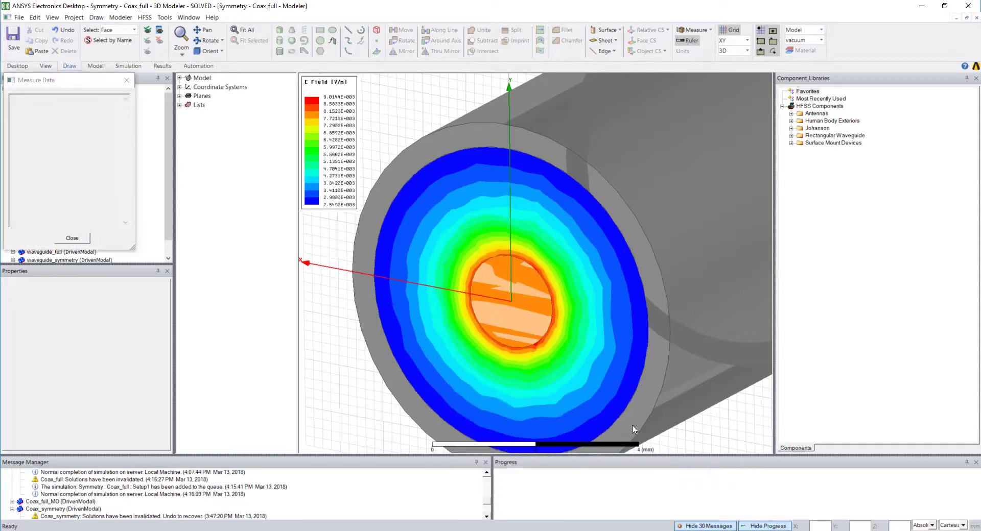
{"action": "left_click", "coordinate": [511, 258]}
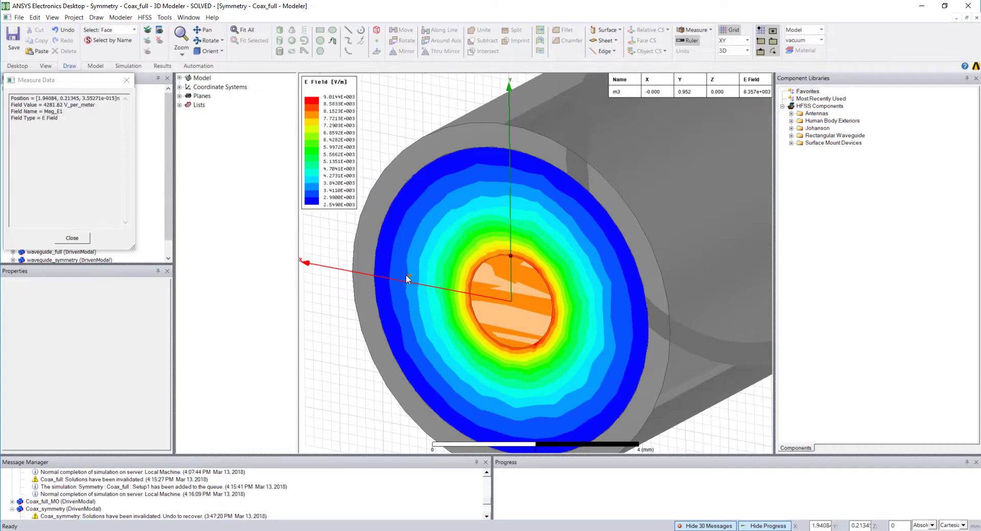
{"action": "key", "text": "Escape"}
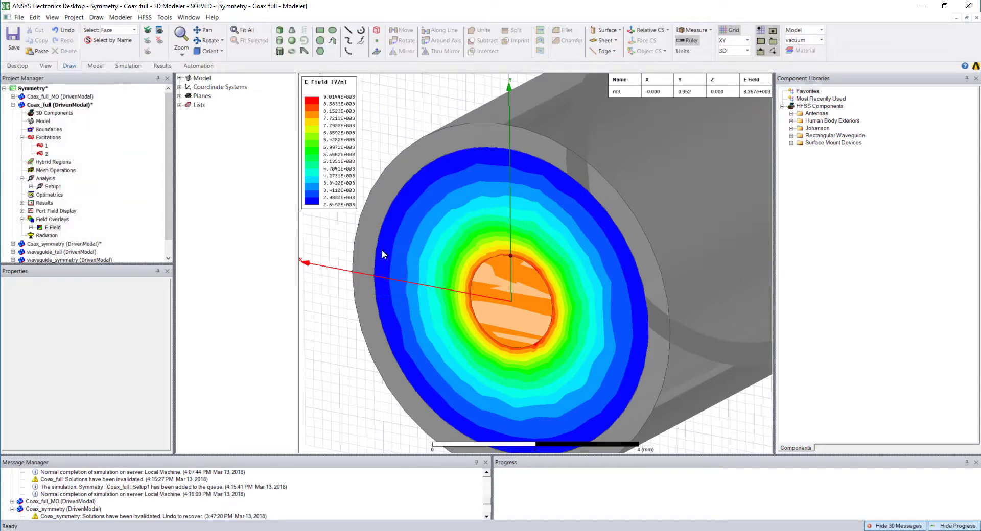
Edit marker m3 so its Position property becomes 0,2.3,0.
{"action": "right_click", "coordinate": [535, 186]}
{"action": "mouse_move", "coordinate": [608, 396]}
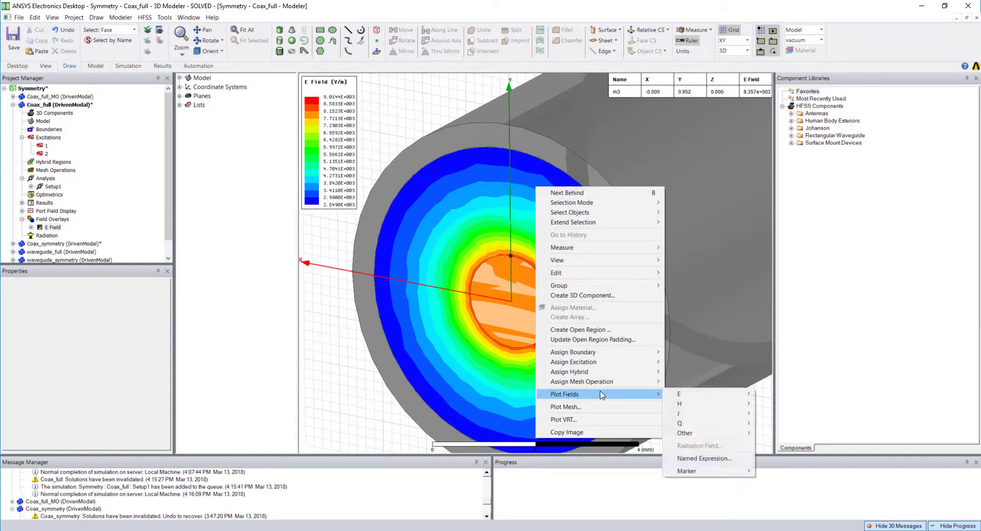
{"action": "mouse_move", "coordinate": [728, 471]}
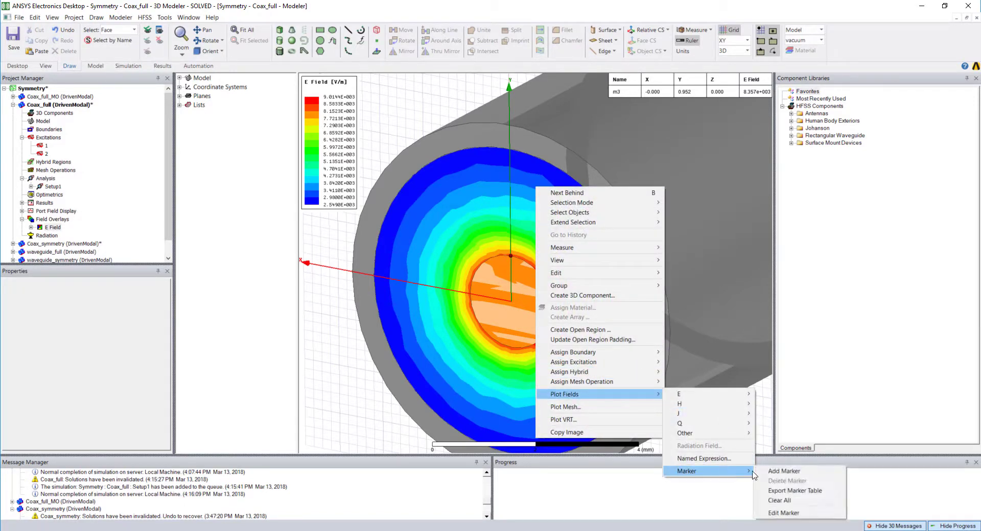
{"action": "left_click", "coordinate": [793, 513]}
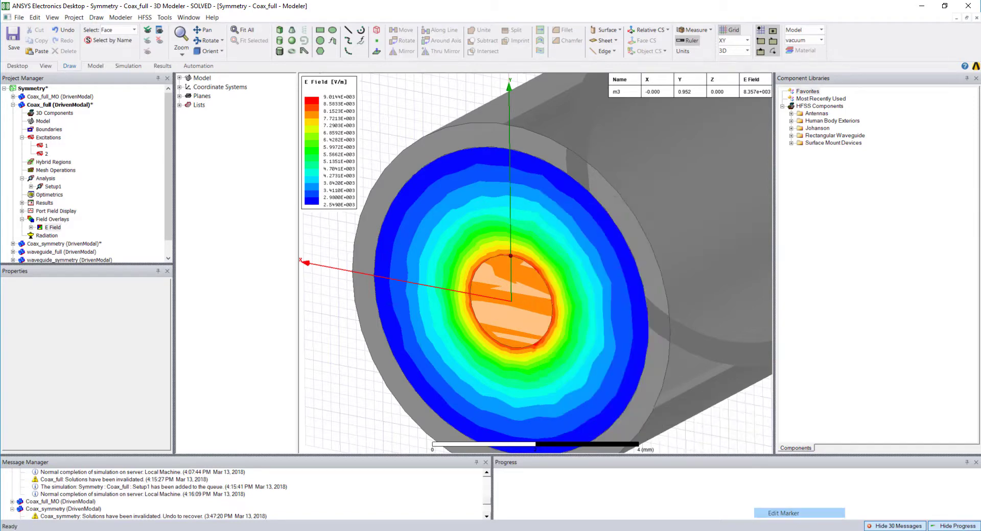
{"action": "left_click", "coordinate": [617, 94]}
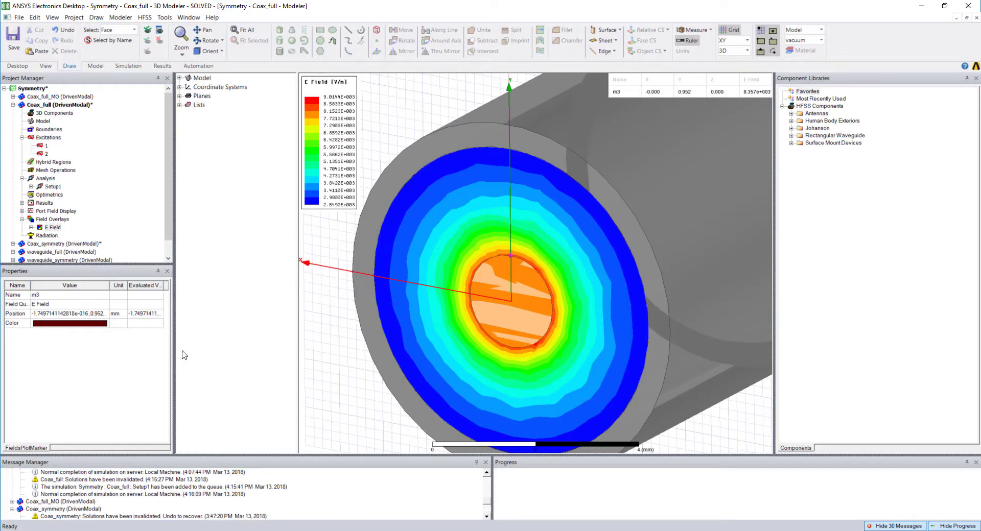
{"action": "left_click", "coordinate": [68, 314]}
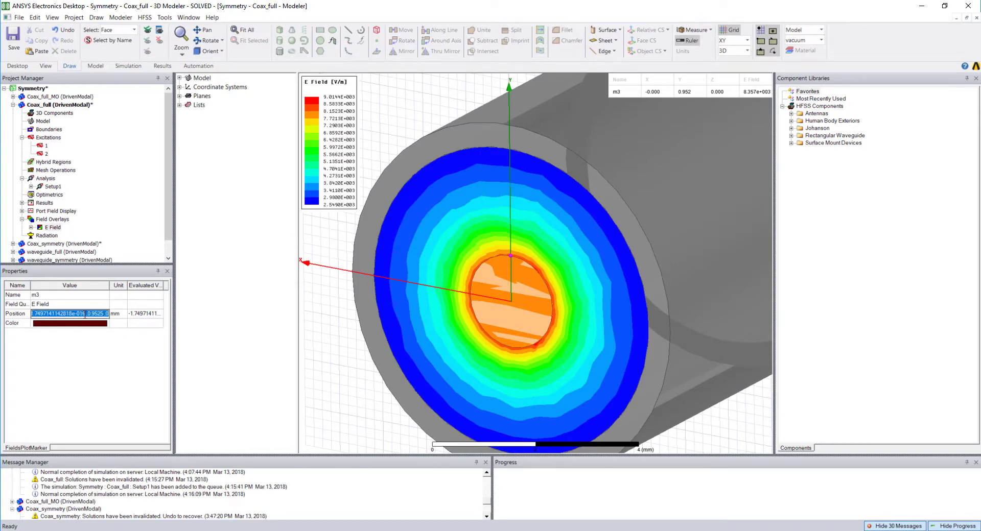
{"action": "left_click_drag", "start_coordinate": [84, 315], "coordinate": [33, 315]}
{"action": "type", "text": "0"}
{"action": "key", "text": "BackSpace"}
{"action": "key", "text": "BackSpace"}
{"action": "key", "text": "BackSpace"}
{"action": "key", "text": "BackSpace"}
{"action": "key", "text": "BackSpace"}
{"action": "key", "text": "BackSpace"}
{"action": "type", "text": "2.3"}
{"action": "key", "text": "Return"}
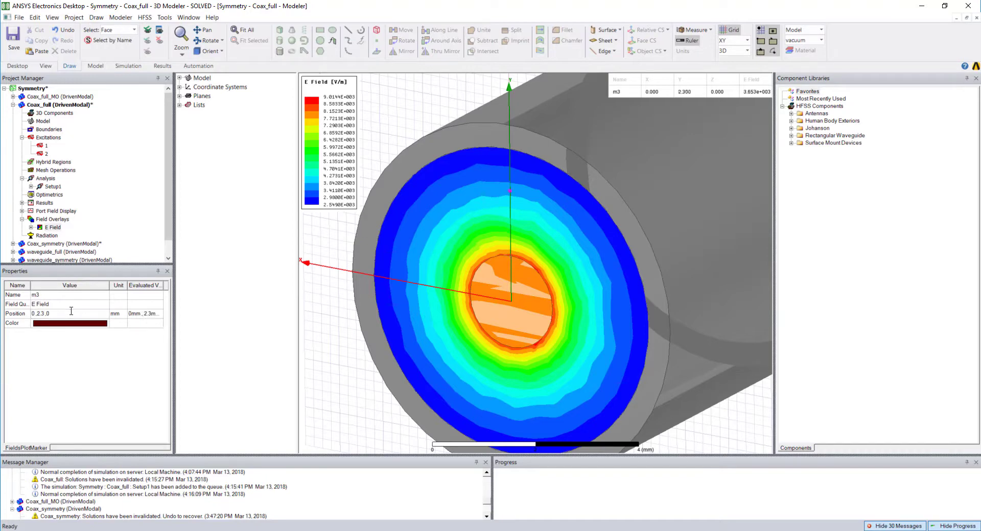
{"action": "scroll", "coordinate": [500, 196], "scroll_direction": "up", "scroll_amount": 2}
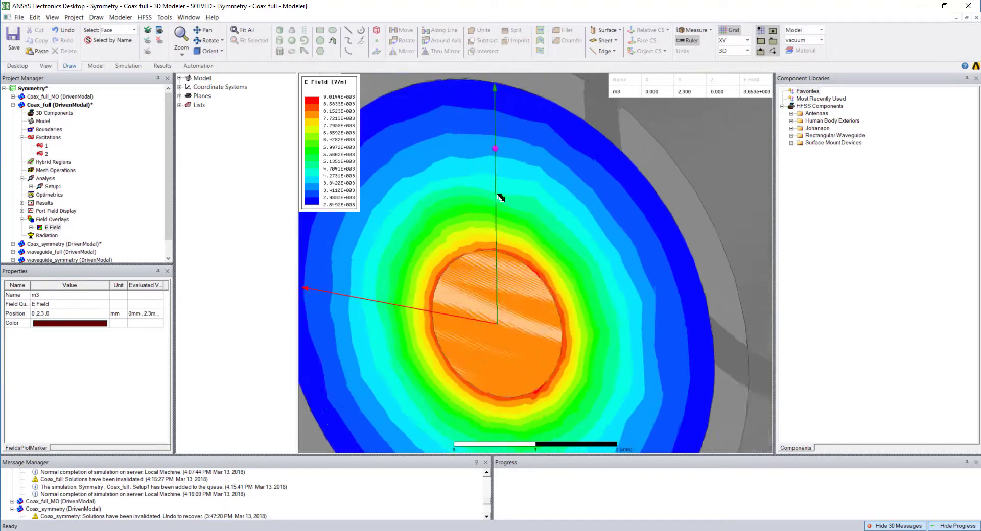
{"action": "scroll", "coordinate": [500, 195], "scroll_direction": "up", "scroll_amount": 3}
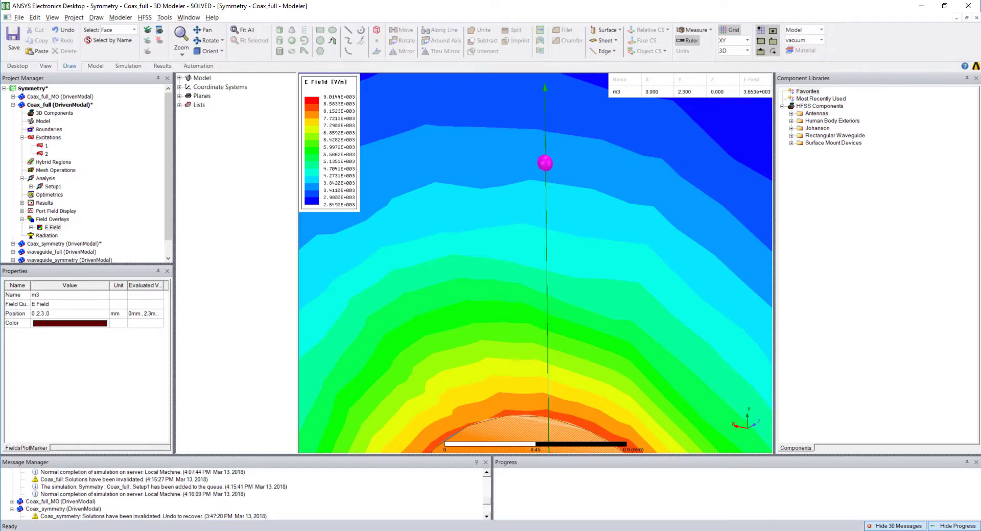
{"action": "scroll", "coordinate": [601, 284], "scroll_direction": "down", "scroll_amount": 5}
{"action": "scroll", "coordinate": [601, 285], "scroll_direction": "down", "scroll_amount": 3}
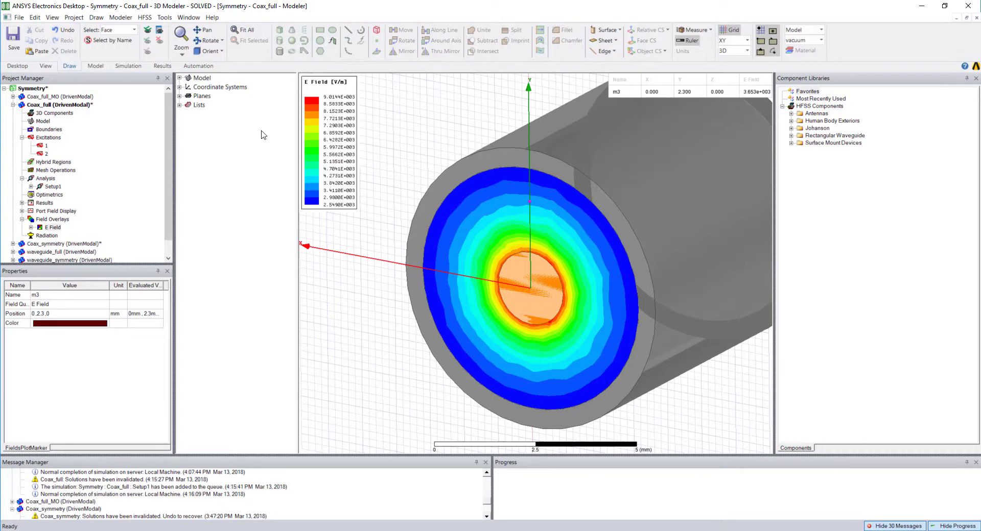
{"action": "left_click", "coordinate": [12, 105]}
Activate Coax_symmetry and expand its tree to show Sym1, Setup1 and the E Field overlay.
{"action": "left_click", "coordinate": [49, 113]}
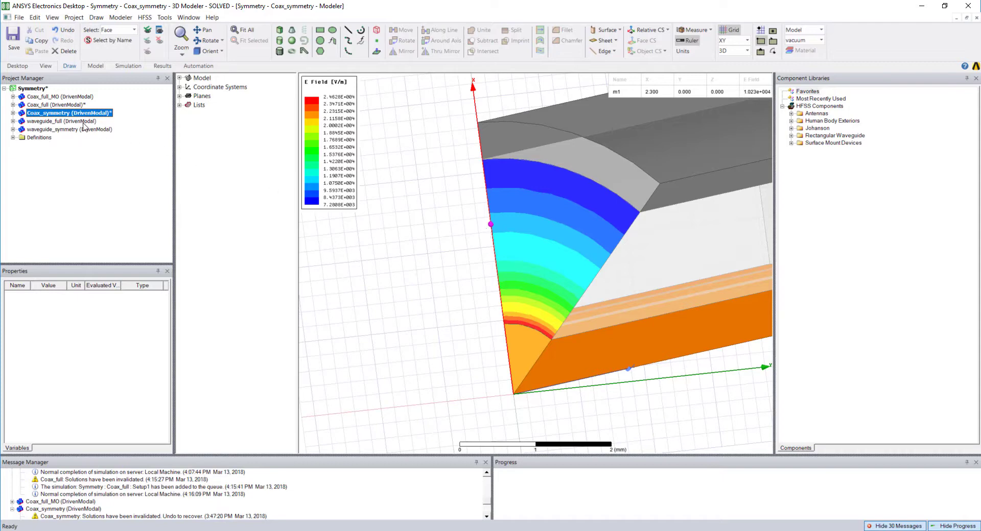
{"action": "left_click", "coordinate": [13, 113]}
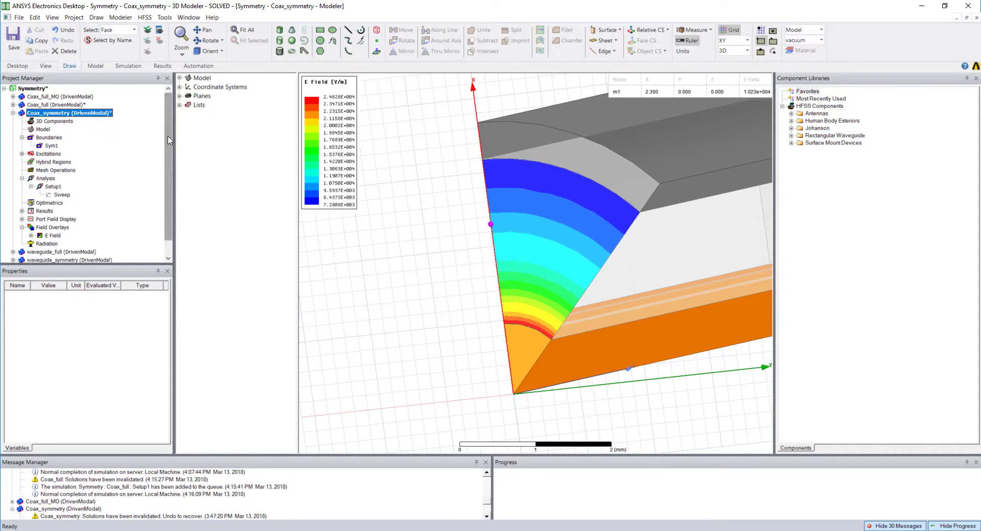
{"action": "left_click_drag", "start_coordinate": [168, 143], "coordinate": [168, 158]}
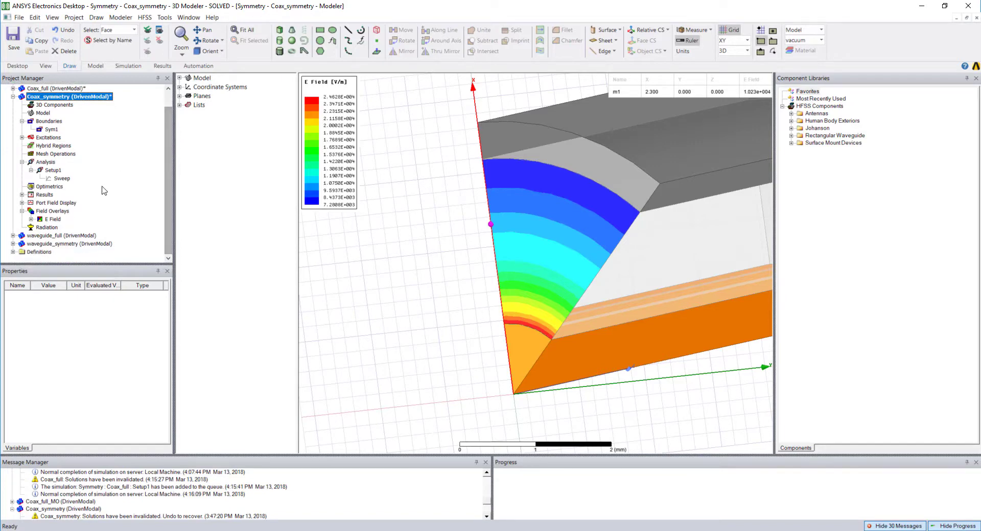
In Edit Sources, set the port 1:1 magnitude to 1/8 W and accept.
{"action": "right_click", "coordinate": [51, 212]}
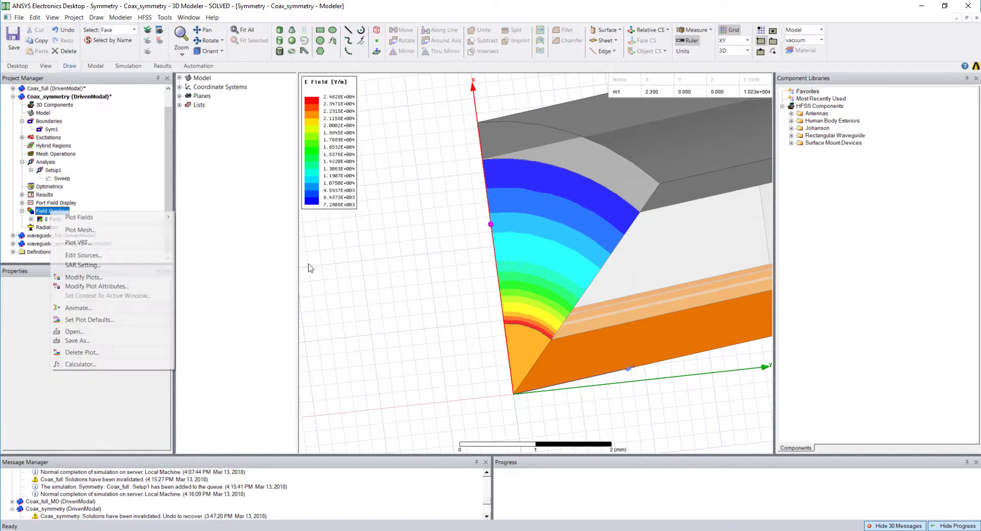
{"action": "right_click", "coordinate": [46, 138]}
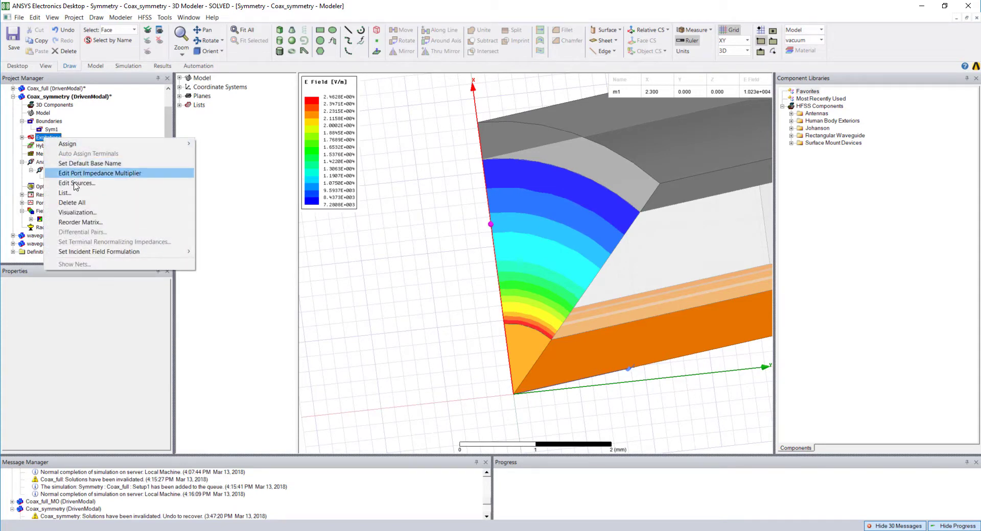
{"action": "left_click", "coordinate": [97, 187]}
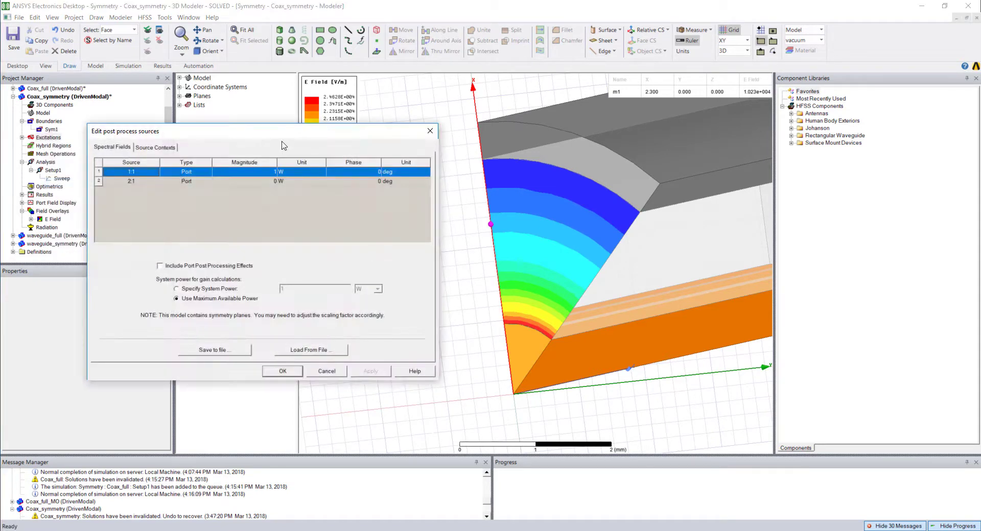
{"action": "left_click_drag", "start_coordinate": [302, 136], "coordinate": [313, 162]}
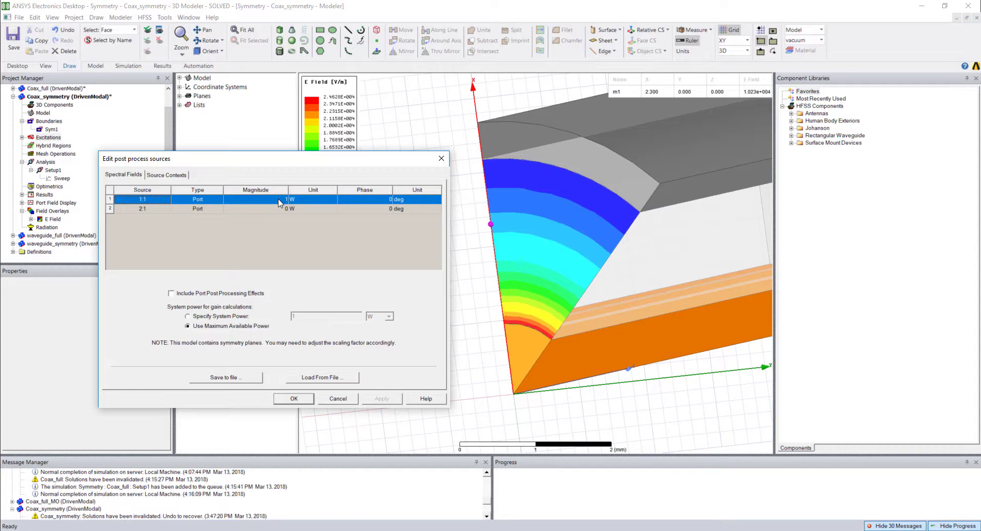
{"action": "left_click", "coordinate": [280, 203]}
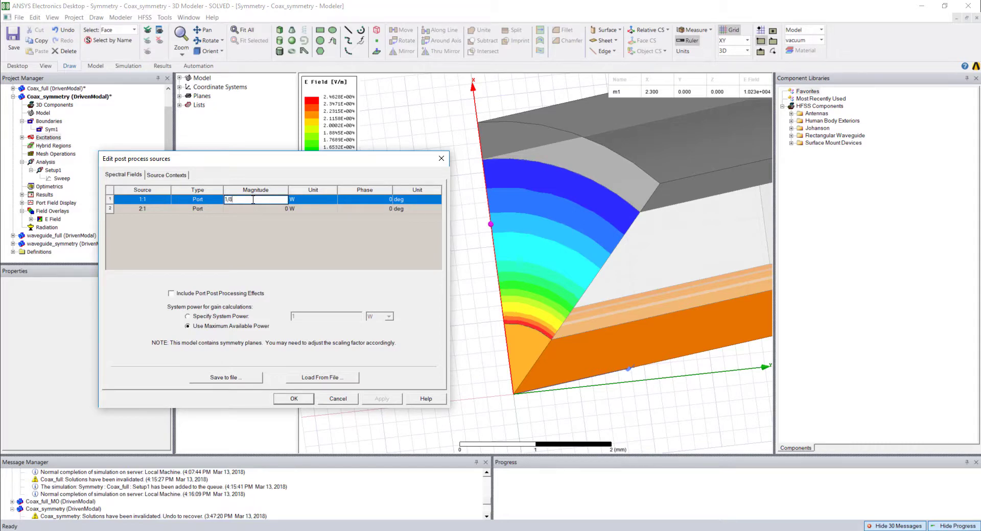
{"action": "key", "text": "Return"}
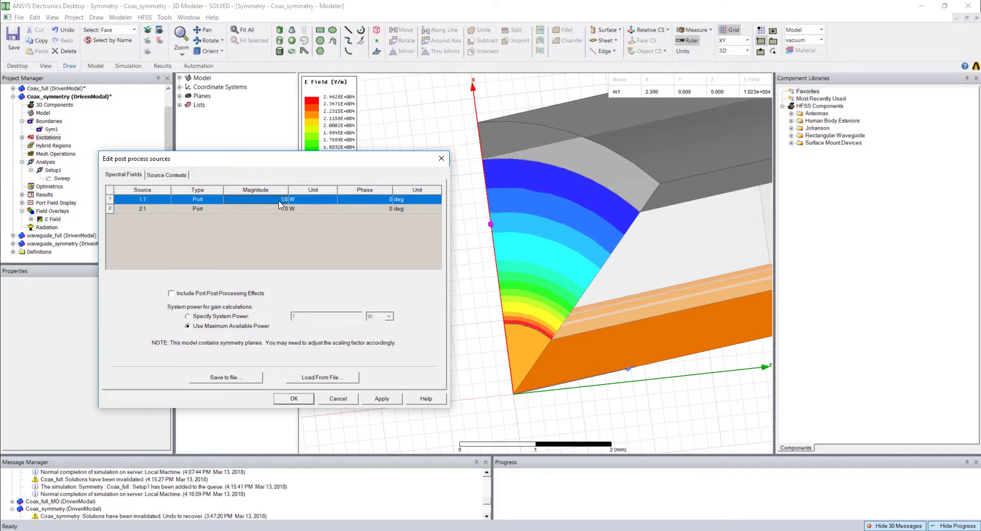
{"action": "left_click", "coordinate": [295, 398]}
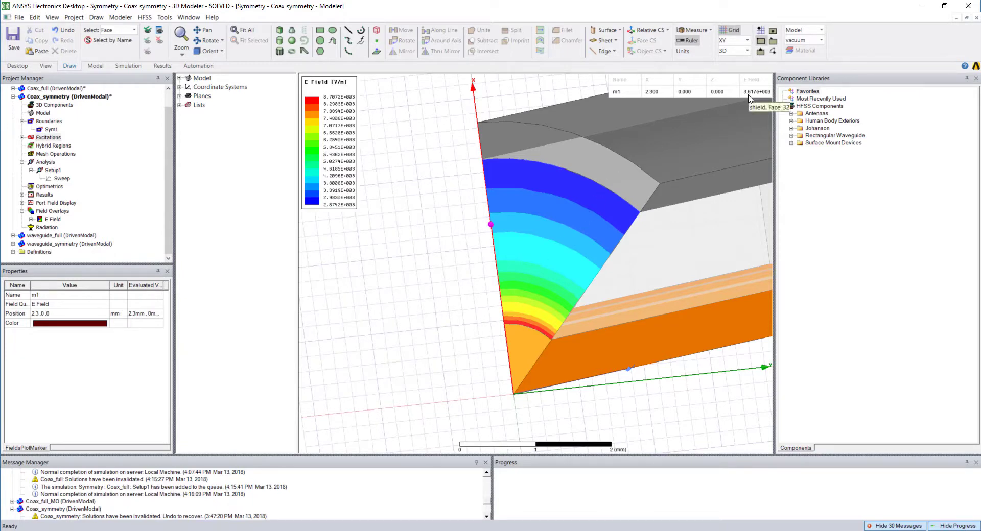
Orbit the view, then reactivate Coax_symmetry and zoom in on its field plot peaking at 8.707E+003.
{"action": "left_click_drag", "start_coordinate": [724, 115], "coordinate": [590, 211], "text": "alt"}
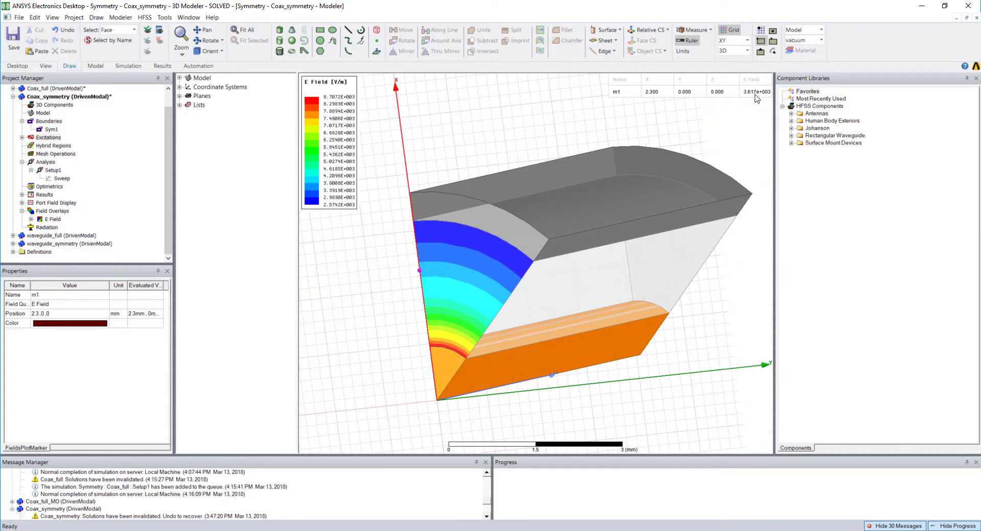
{"action": "left_click", "coordinate": [13, 97]}
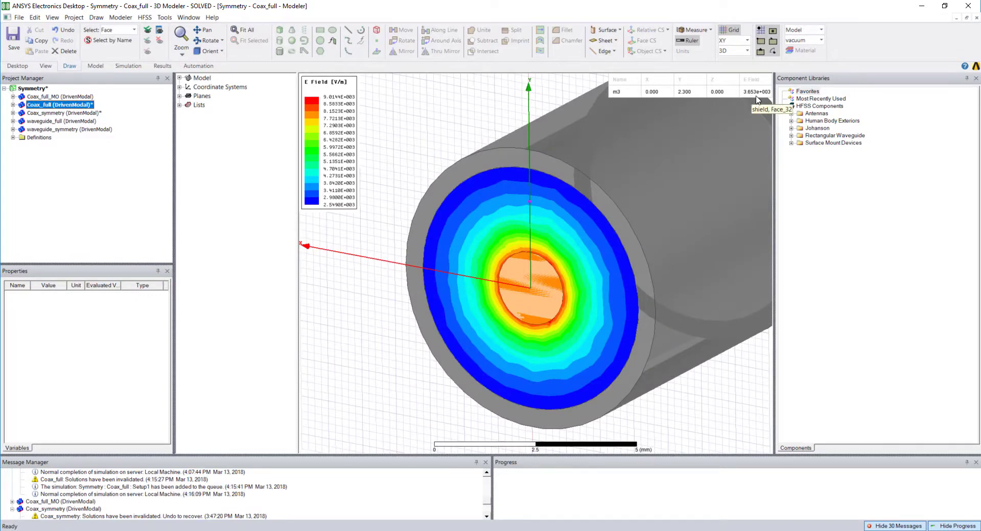
{"action": "double_click", "coordinate": [69, 113]}
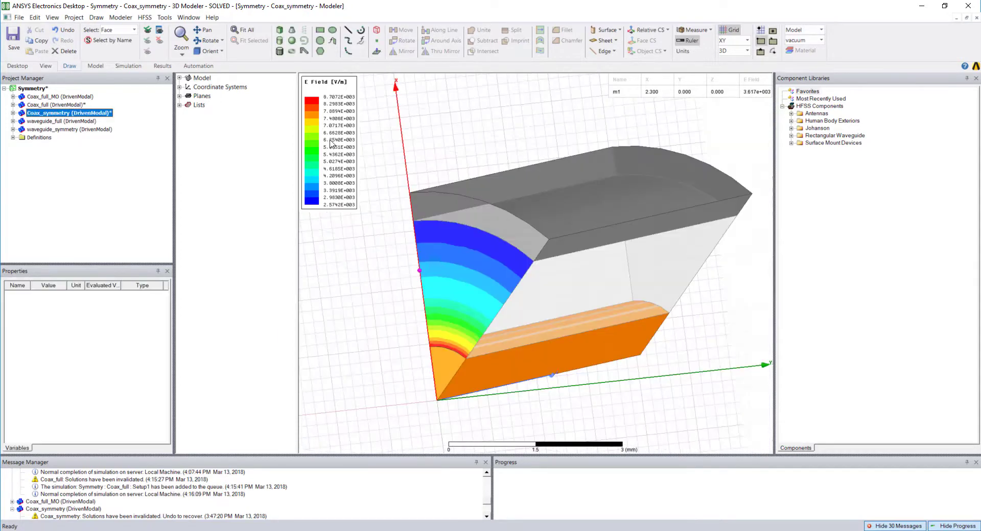
{"action": "left_click_drag", "start_coordinate": [429, 293], "coordinate": [409, 283], "text": "shift"}
{"action": "scroll", "coordinate": [403, 282], "scroll_direction": "up", "scroll_amount": 3}
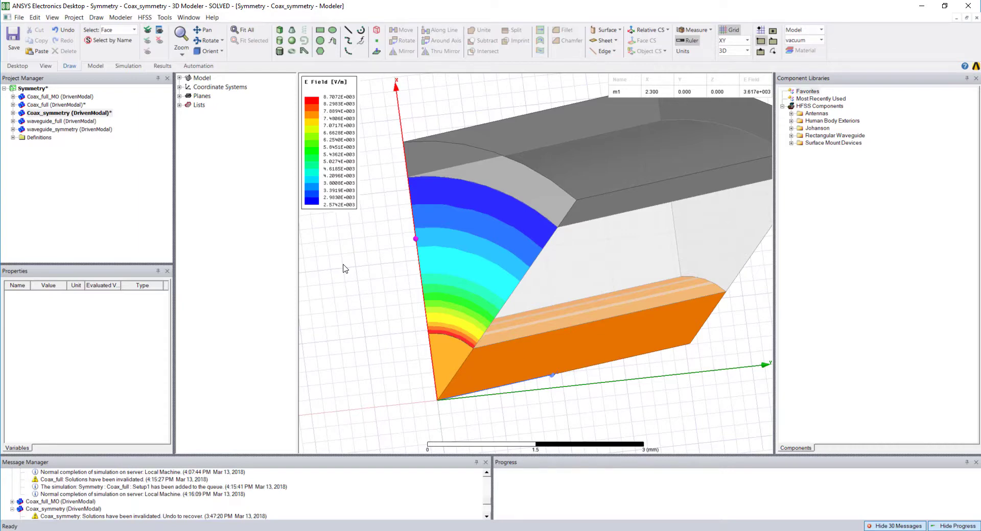
Create a mesh plot on the symmetry design's plotted port face.
{"action": "left_click", "coordinate": [439, 274]}
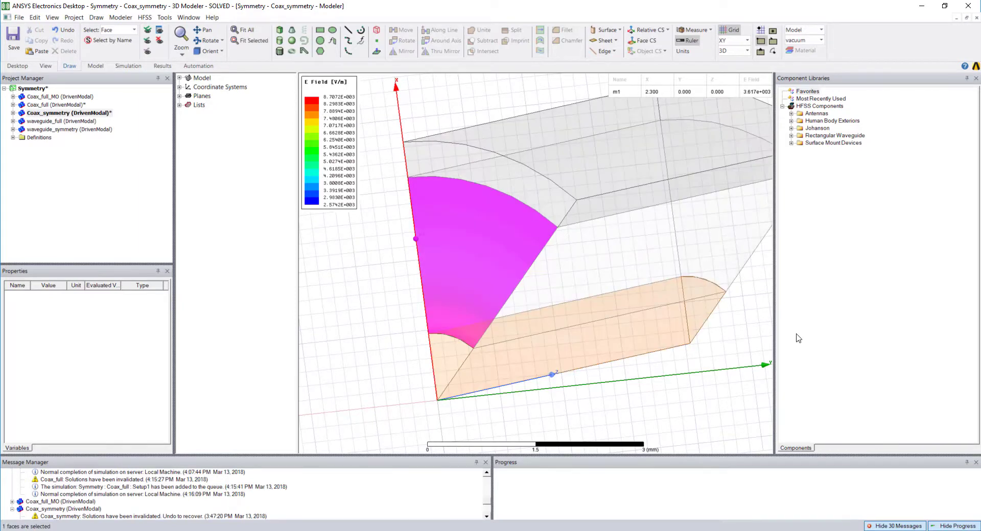
{"action": "right_click", "coordinate": [440, 266]}
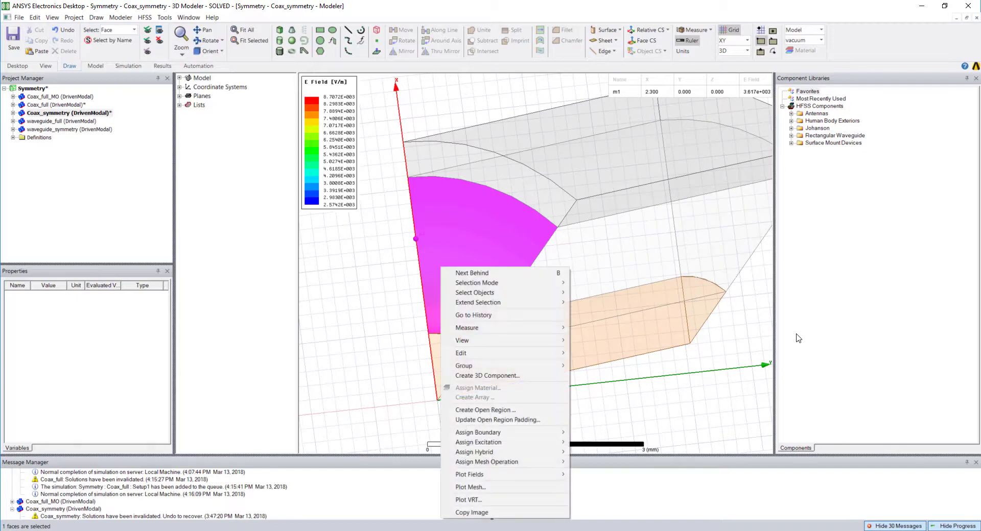
{"action": "left_click", "coordinate": [491, 487]}
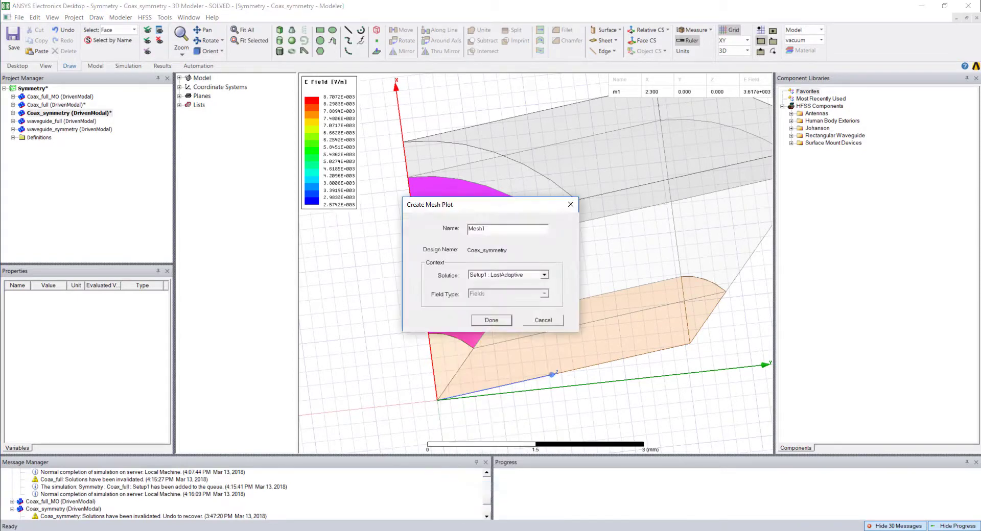
{"action": "left_click", "coordinate": [492, 321]}
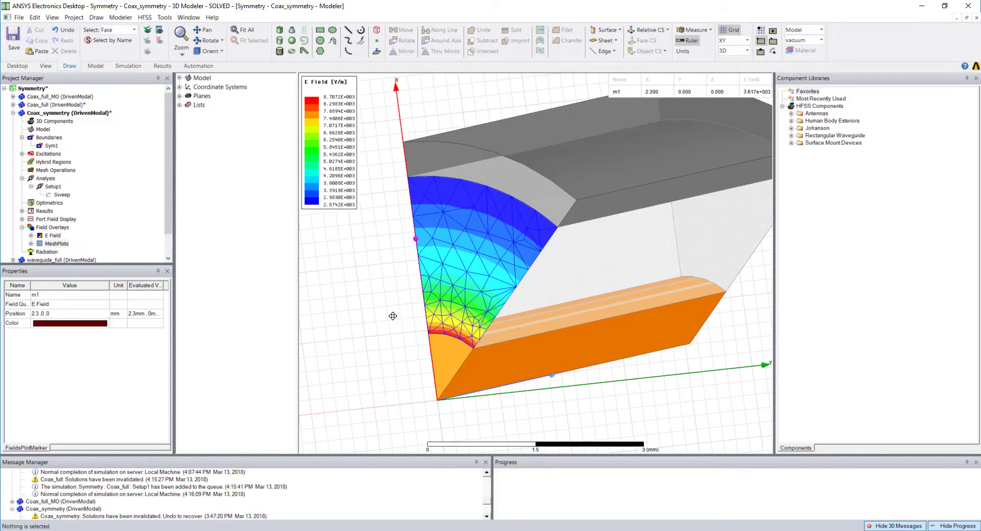
Zoom into the mesh near the marker and back out, then switch to Coax_full.
{"action": "left_click_drag", "start_coordinate": [400, 311], "coordinate": [821, 353], "text": "alt+shift"}
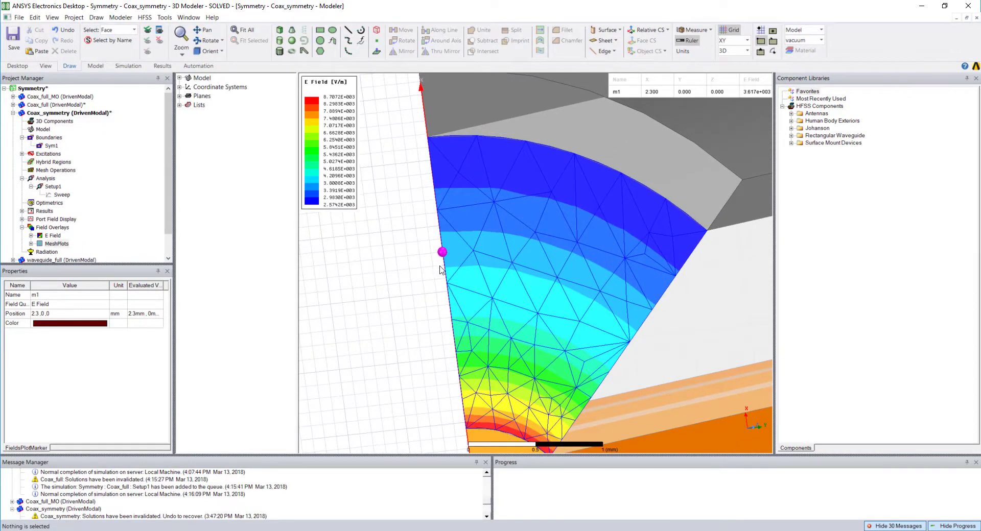
{"action": "left_click_drag", "start_coordinate": [408, 311], "coordinate": [473, 273], "text": "alt+shift"}
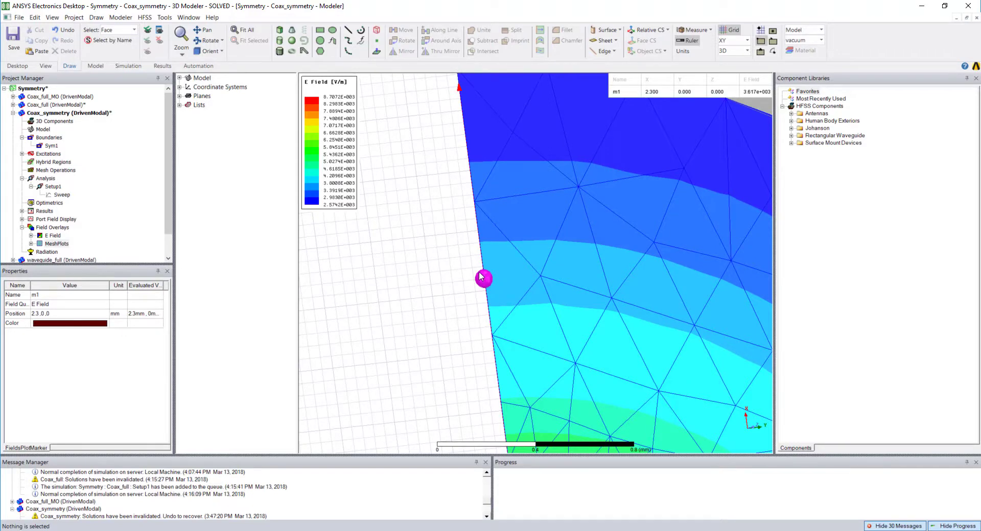
{"action": "left_click_drag", "start_coordinate": [470, 270], "coordinate": [434, 296], "text": "alt+shift"}
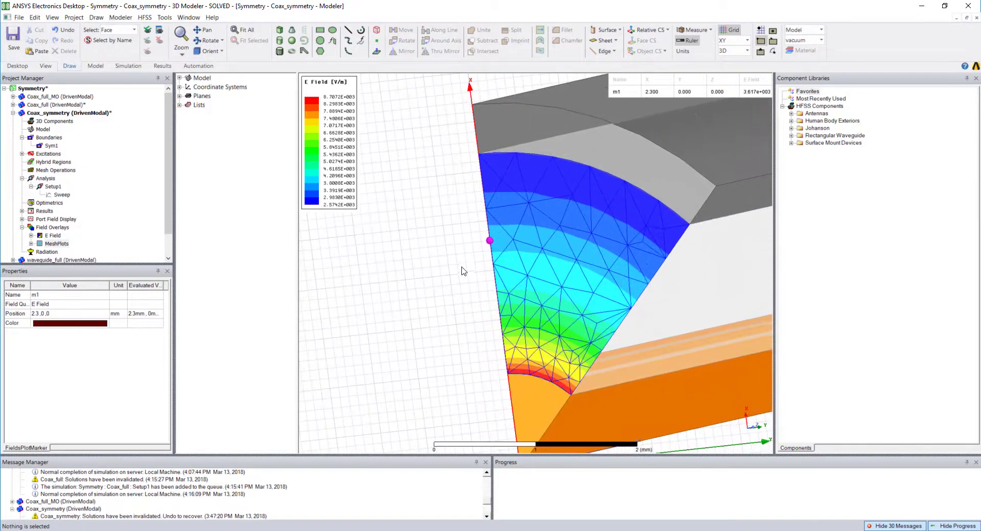
{"action": "left_click", "coordinate": [56, 105]}
{"action": "left_click_drag", "start_coordinate": [458, 298], "coordinate": [470, 240], "text": "alt+shift"}
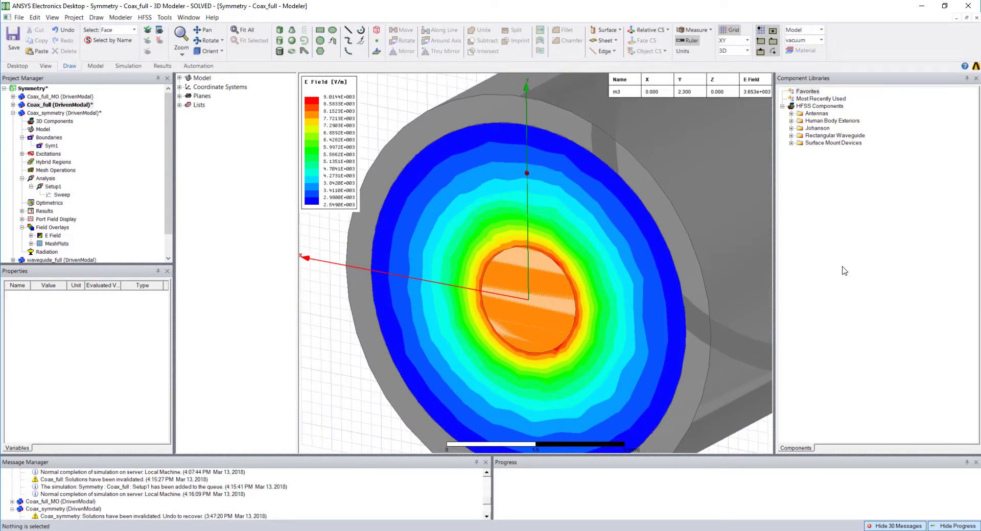
Plot the mesh on Coax_full's port face and zoom in to inspect it.
{"action": "left_click", "coordinate": [477, 214]}
{"action": "right_click", "coordinate": [478, 213]}
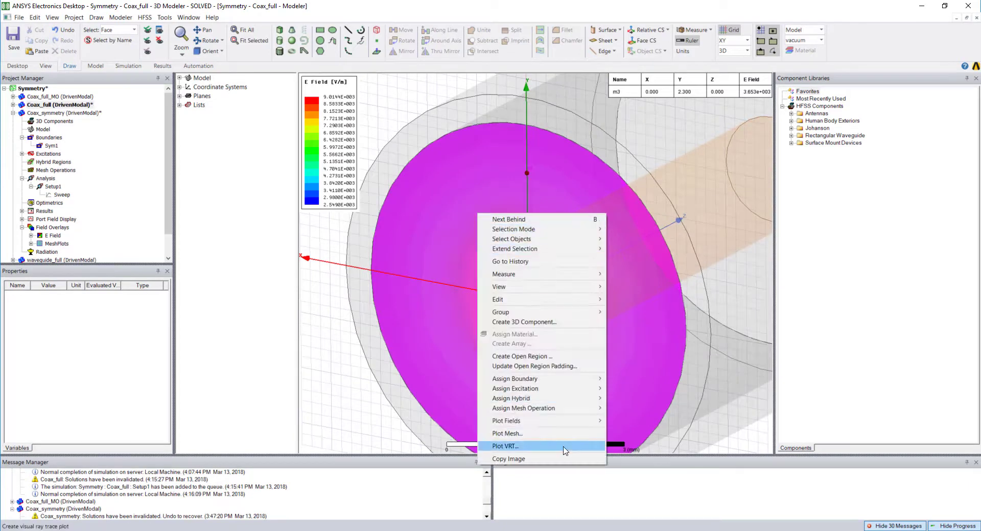
{"action": "left_click", "coordinate": [555, 432]}
{"action": "left_click", "coordinate": [491, 320]}
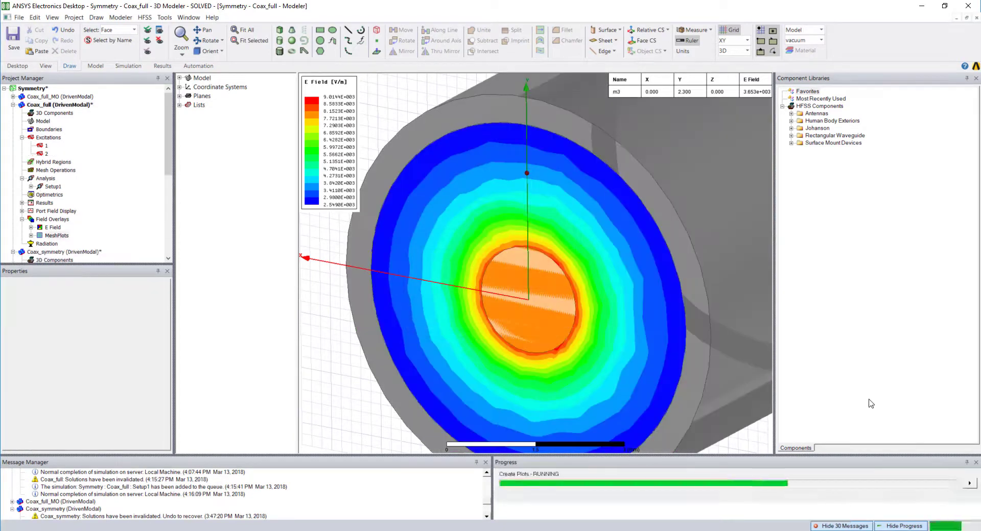
{"action": "scroll", "coordinate": [509, 282], "scroll_direction": "up", "scroll_amount": 3}
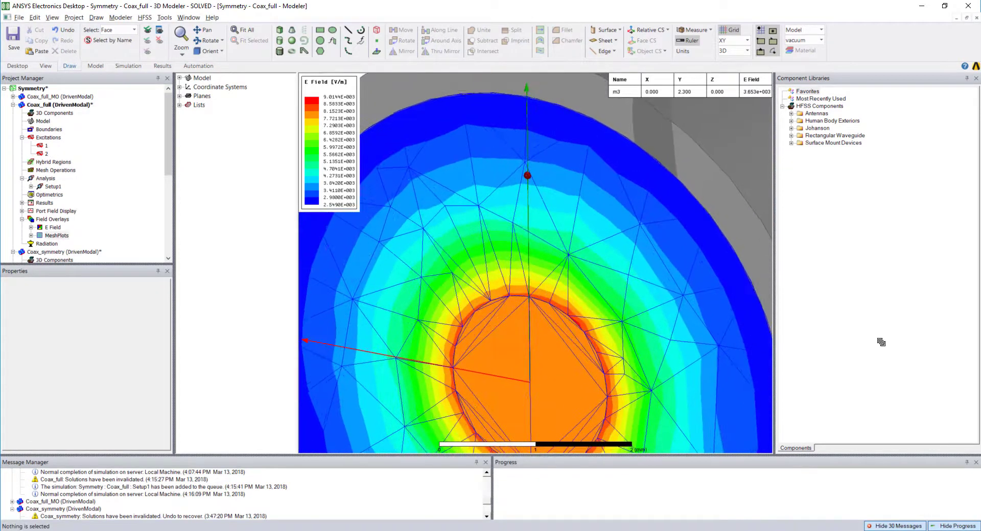
{"action": "scroll", "coordinate": [510, 282], "scroll_direction": "up", "scroll_amount": 2}
{"action": "middle_click_drag", "start_coordinate": [510, 281], "coordinate": [504, 262]}
{"action": "scroll", "coordinate": [504, 261], "scroll_direction": "down", "scroll_amount": 5}
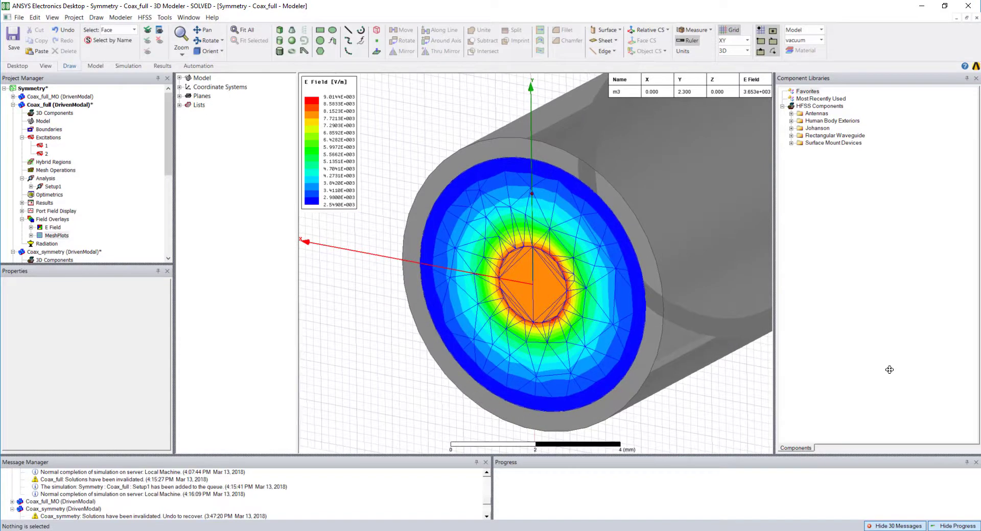